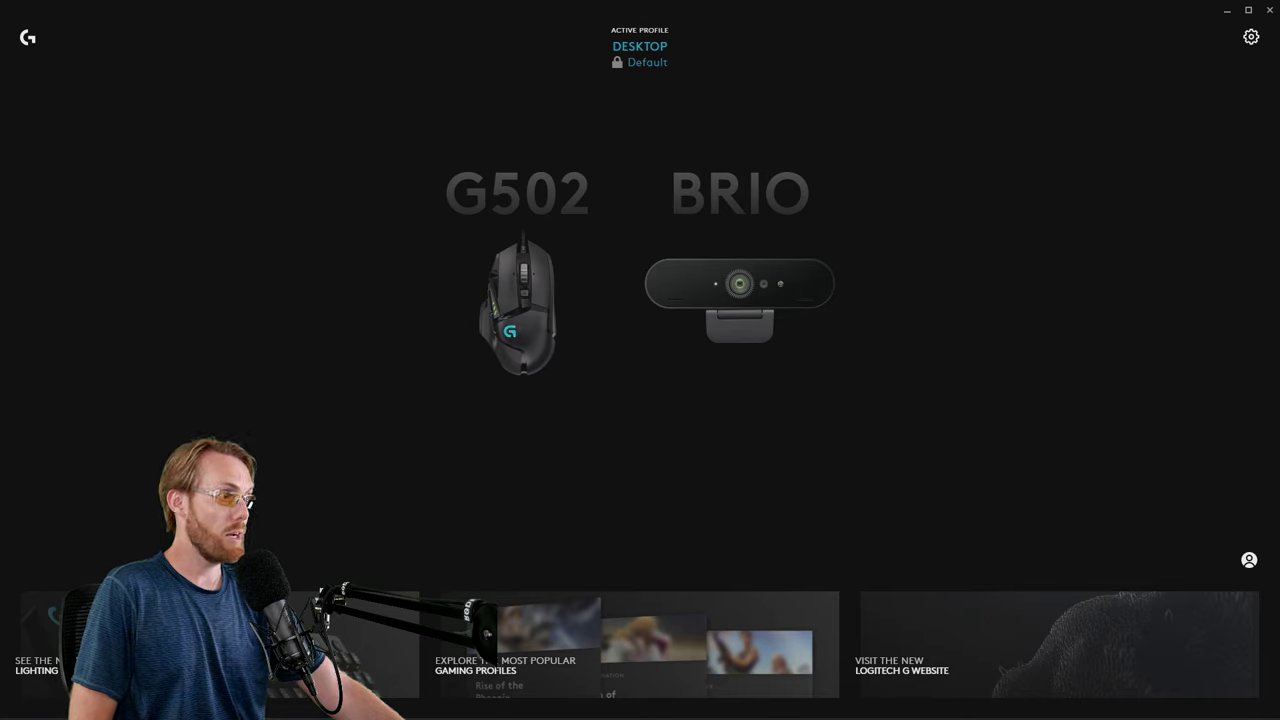
- Shrink the G HUB window and inspect the Logitech BRIO entry in Device Manager
mouse_move(626, 137)
mouse_down()
mouse_move(869, 378)
mouse_move(860, 401)
mouse_up()
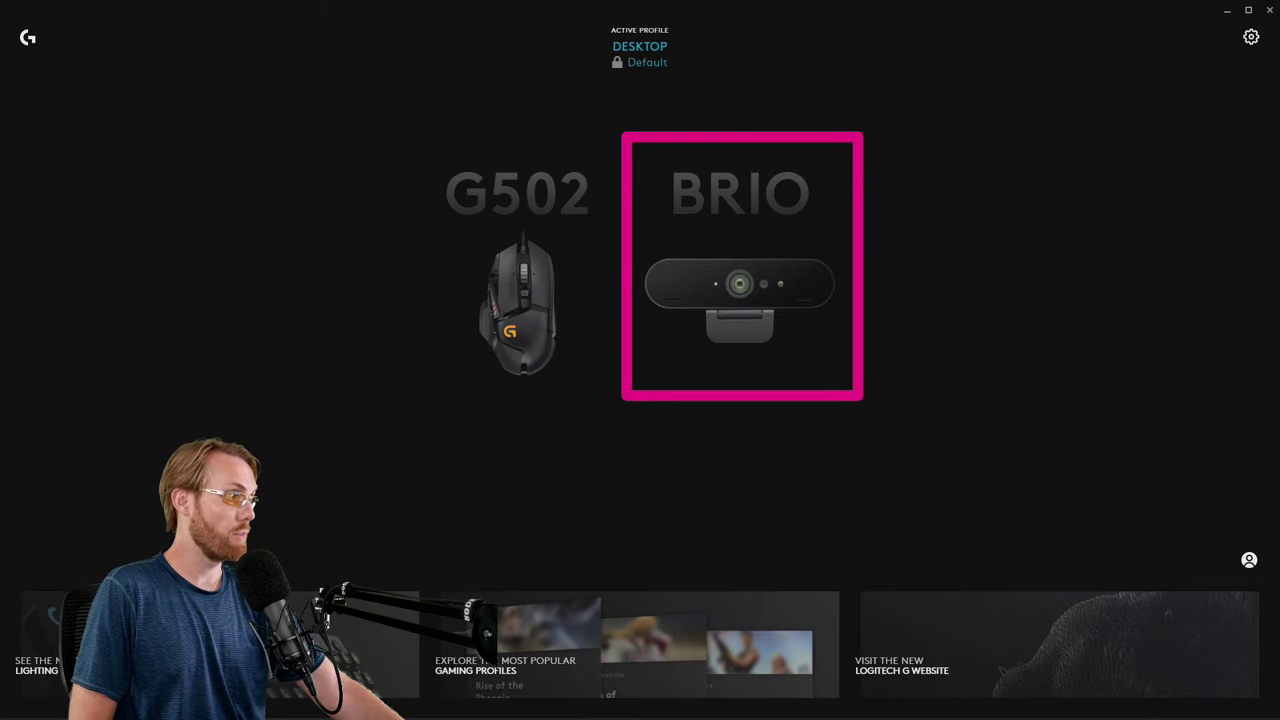
key(Escape)
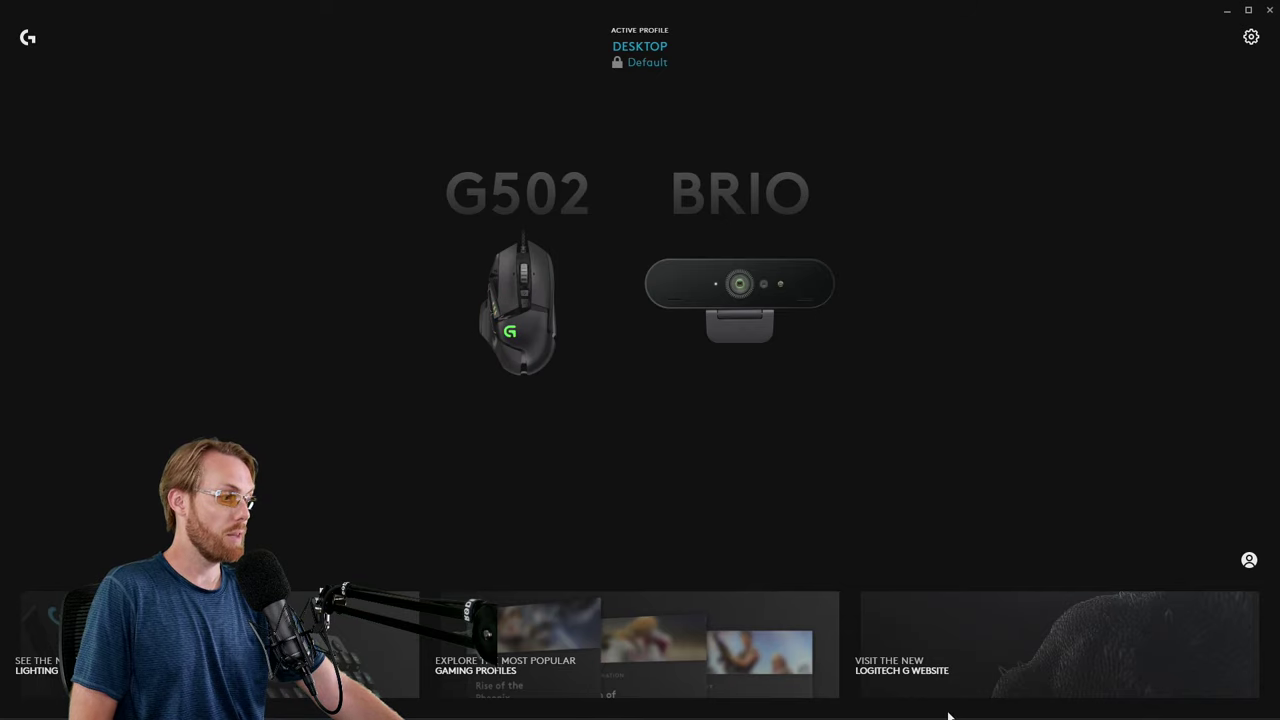
click(1248, 9)
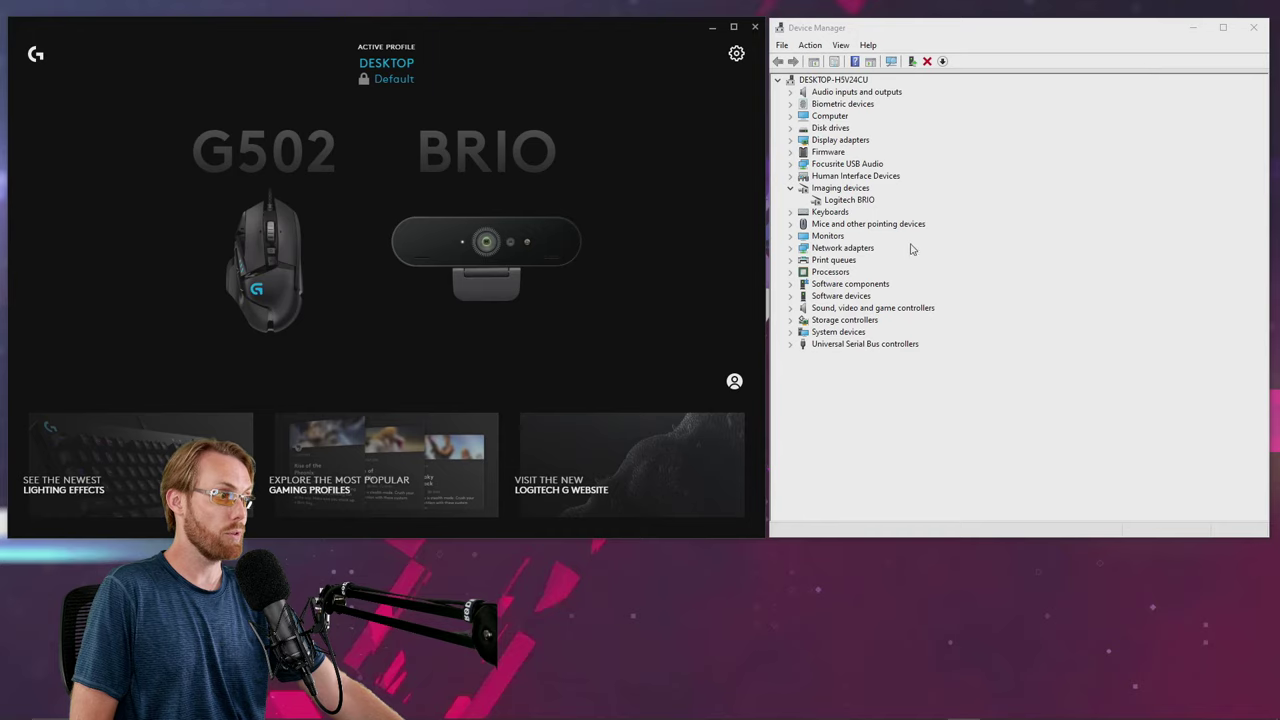
right_click(866, 202)
click(1028, 195)
- Bring up the BRIO product page in Chrome, then view the G HUB download search and download page before returning to it
click(933, 708)
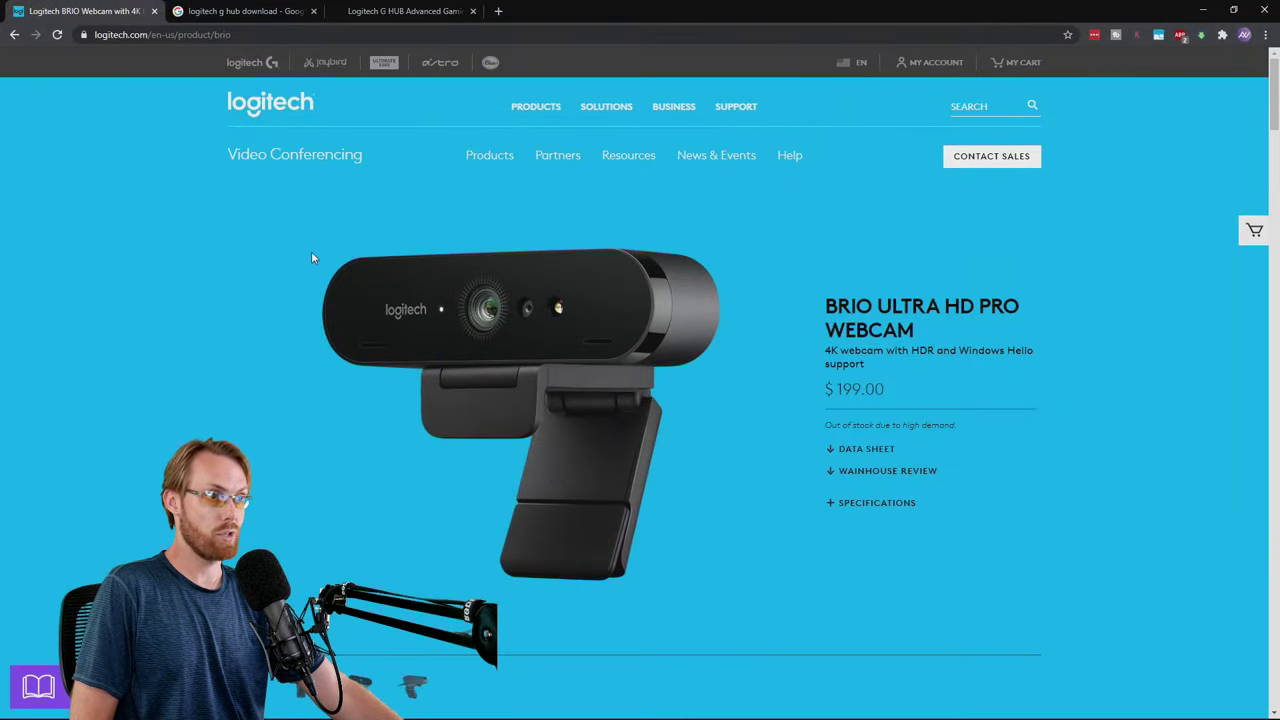
click(218, 10)
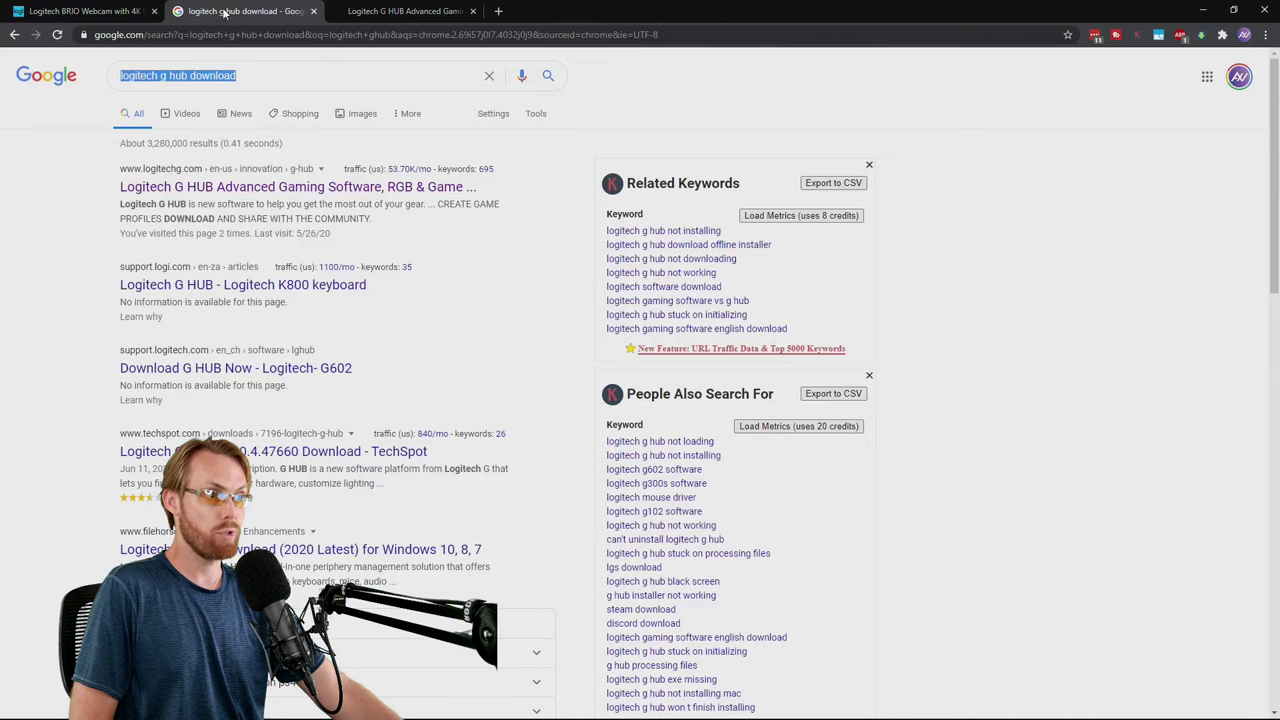
click(382, 9)
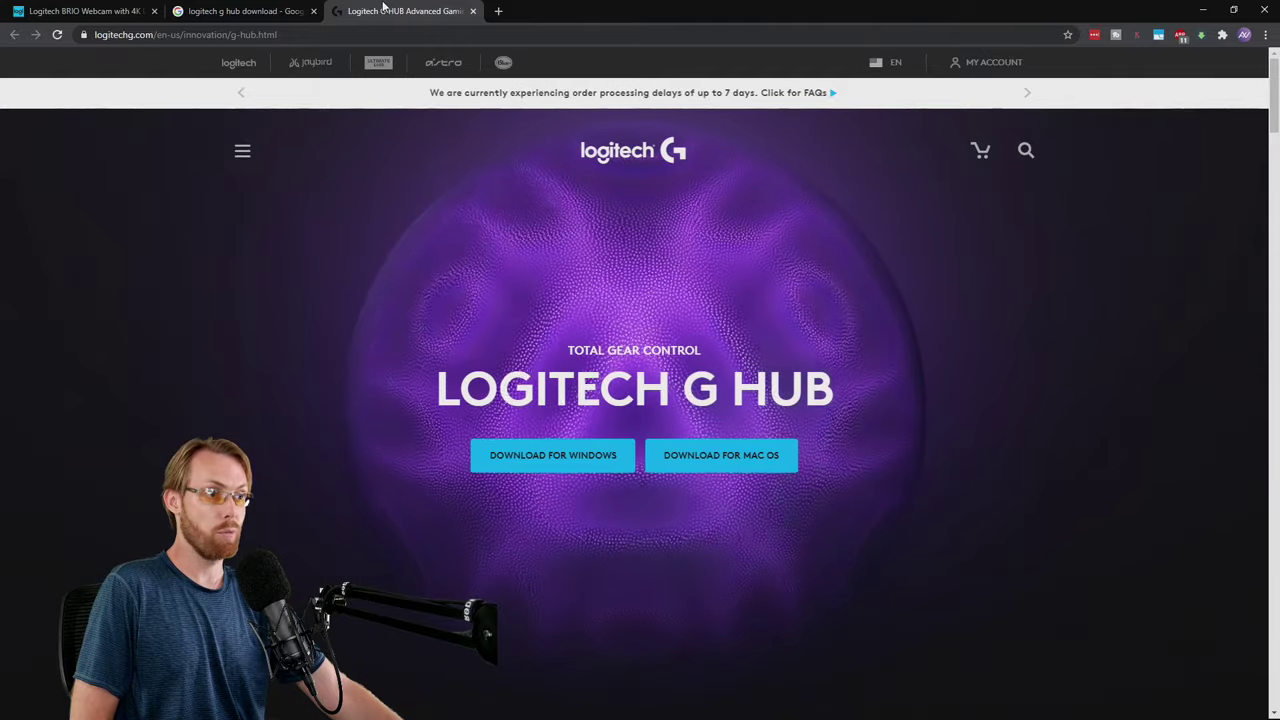
click(95, 12)
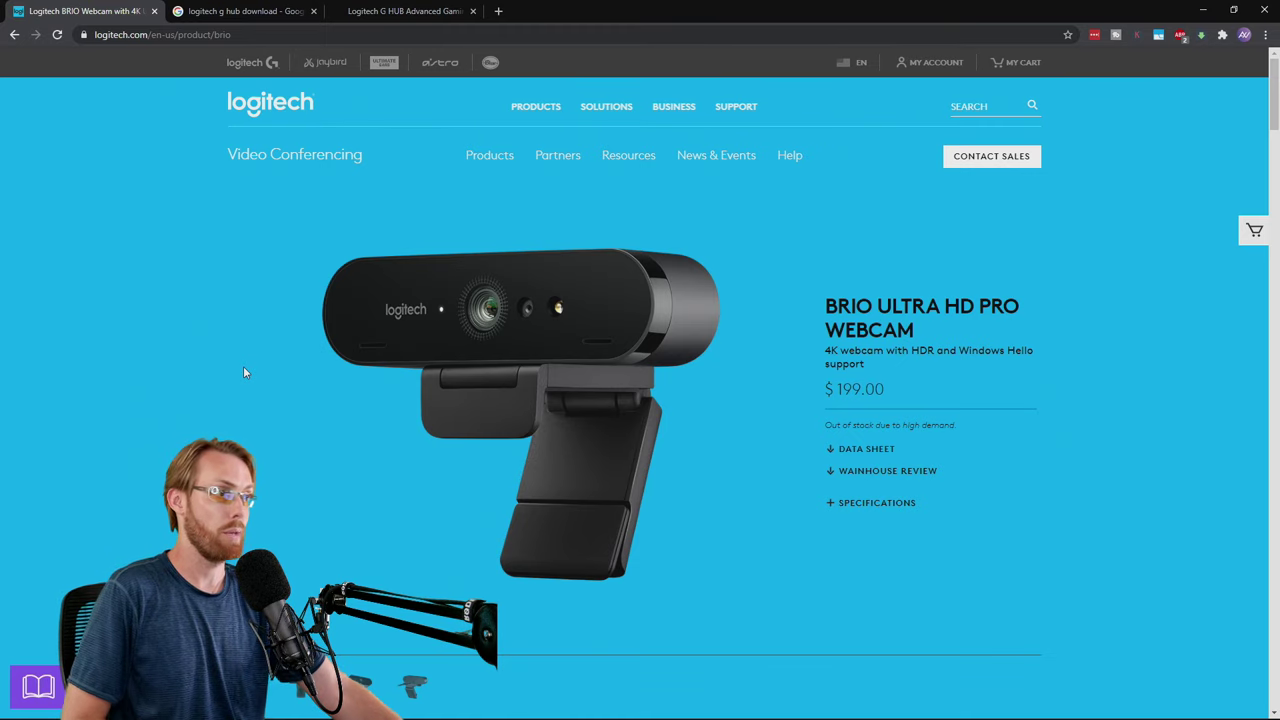
- Minimize Chrome, maximize G HUB, and add a New Camera Mode to the BRIO webcam
click(1200, 12)
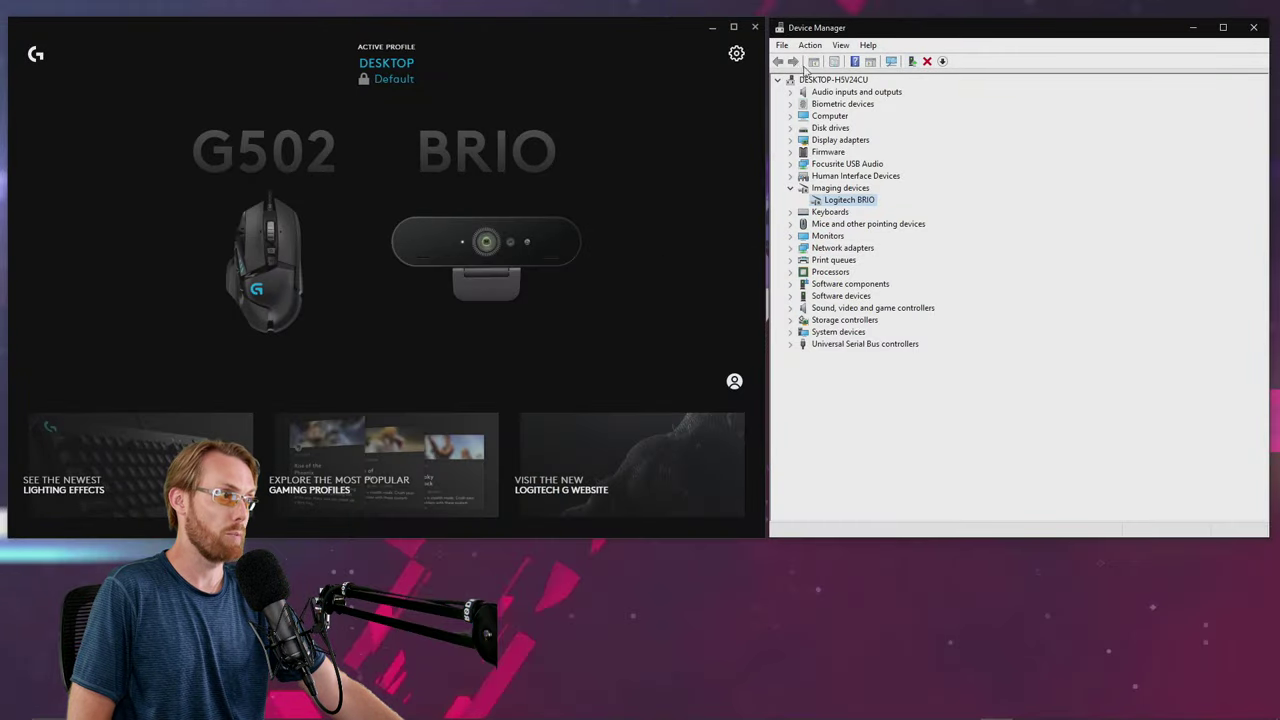
click(724, 14)
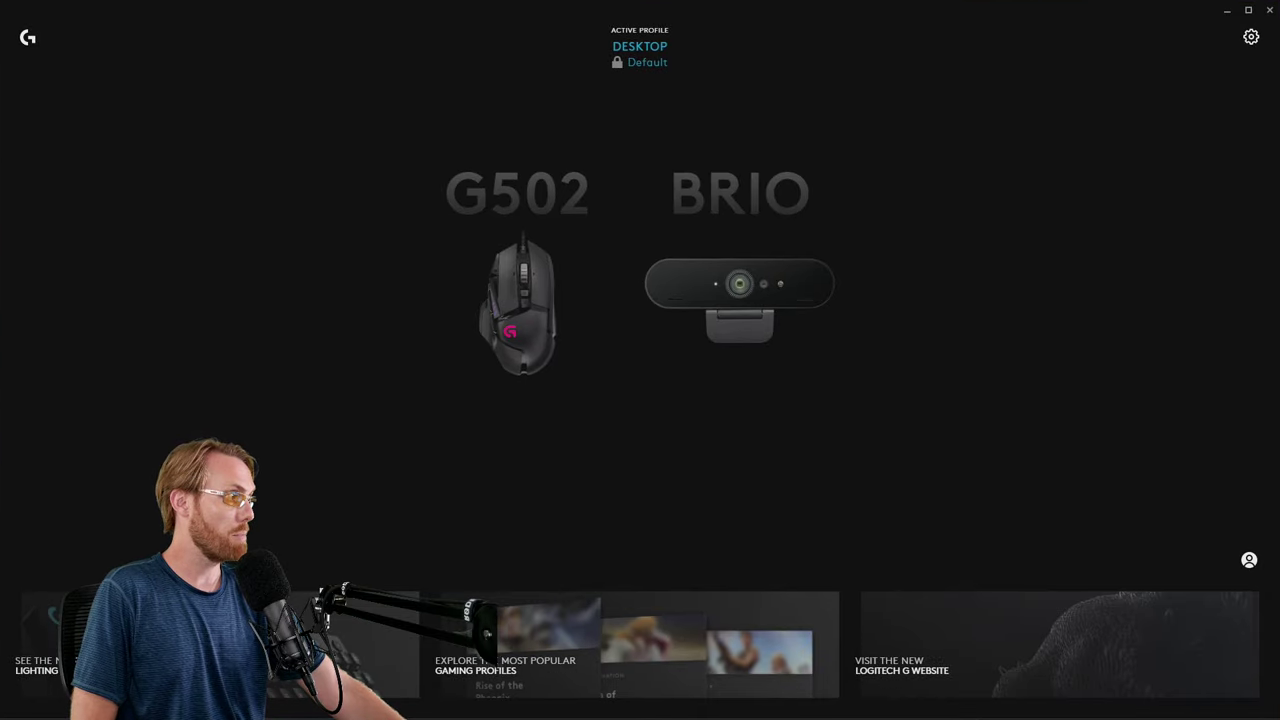
click(742, 284)
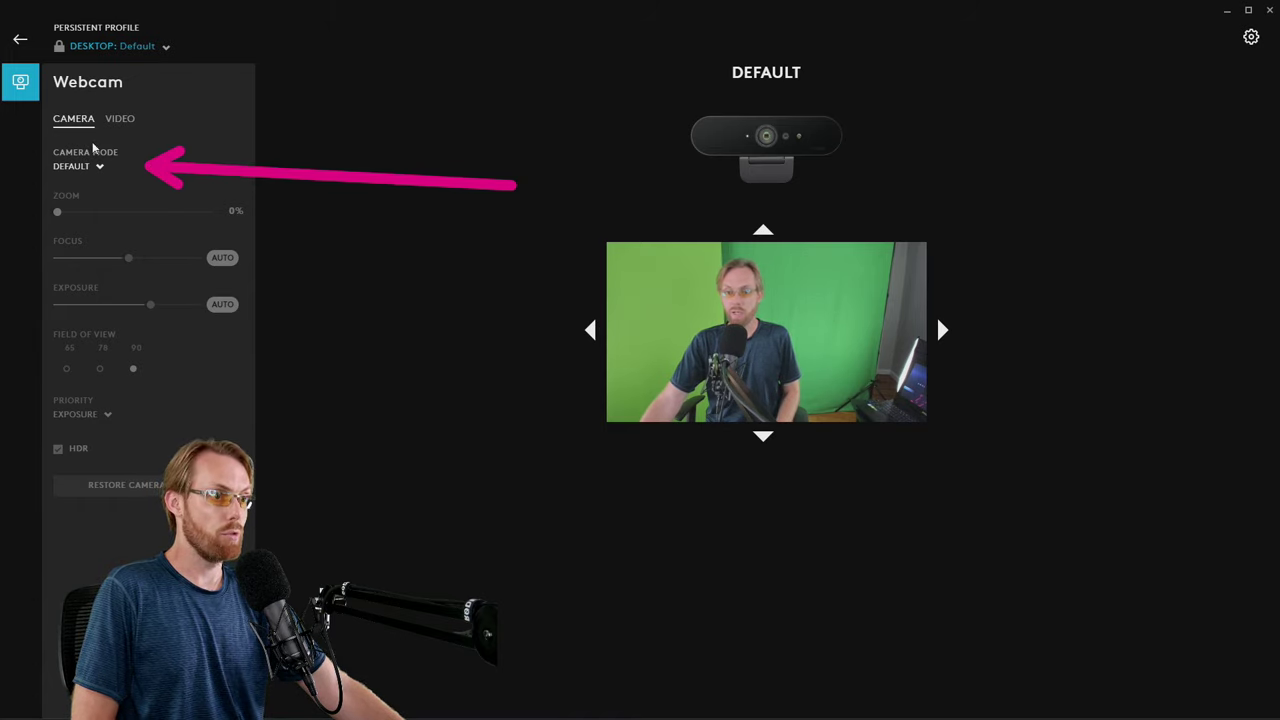
click(100, 167)
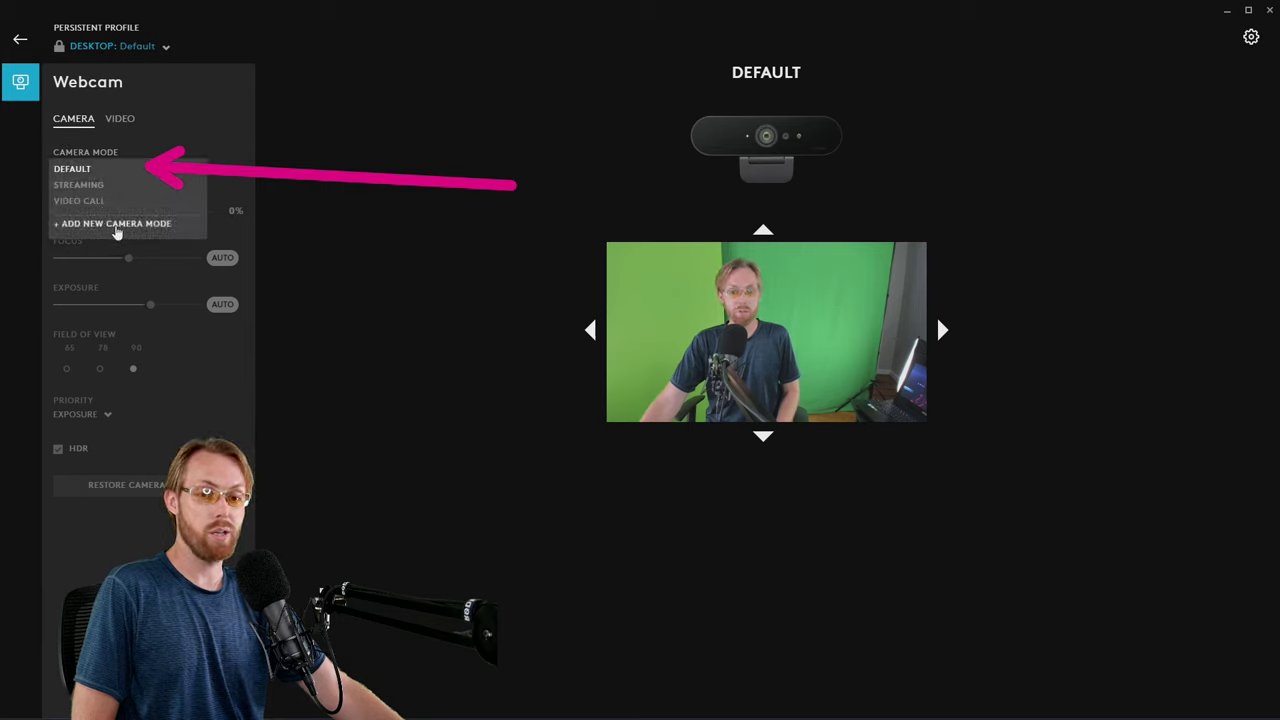
click(117, 224)
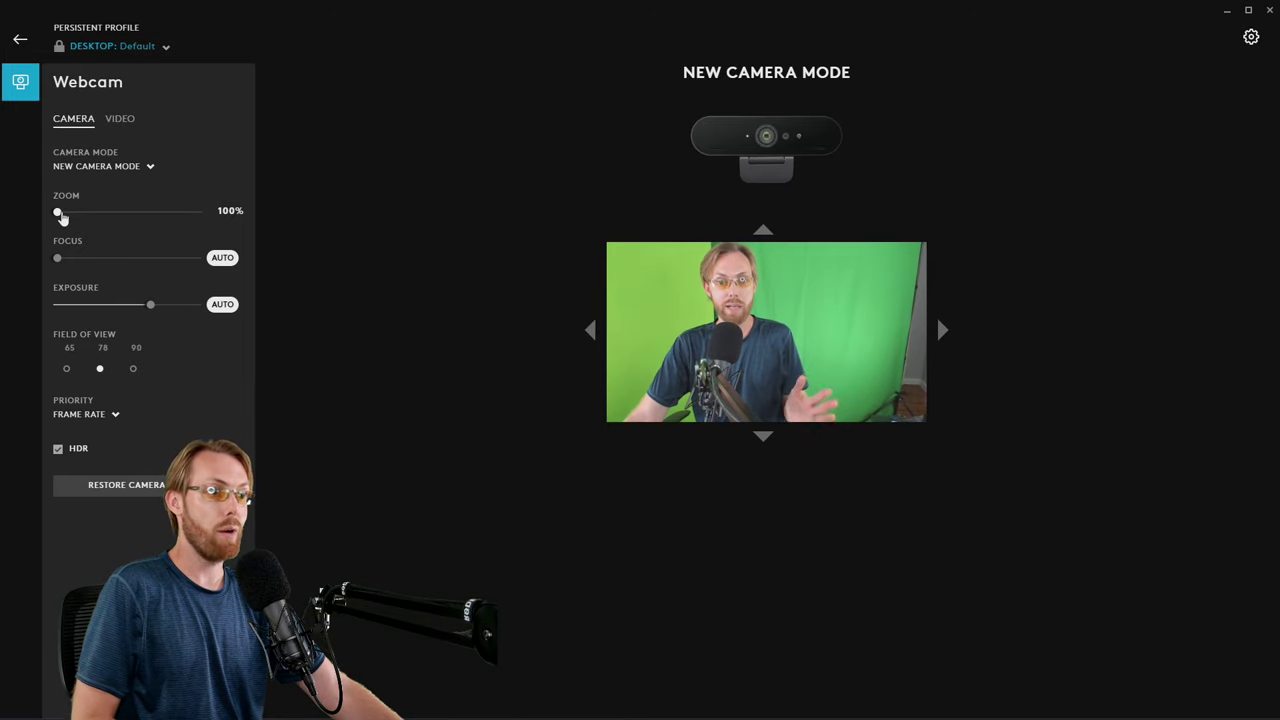
- Test the Zoom slider, then move manual Focus up to blur the preview and back to zero
drag(59, 216, 27, 219)
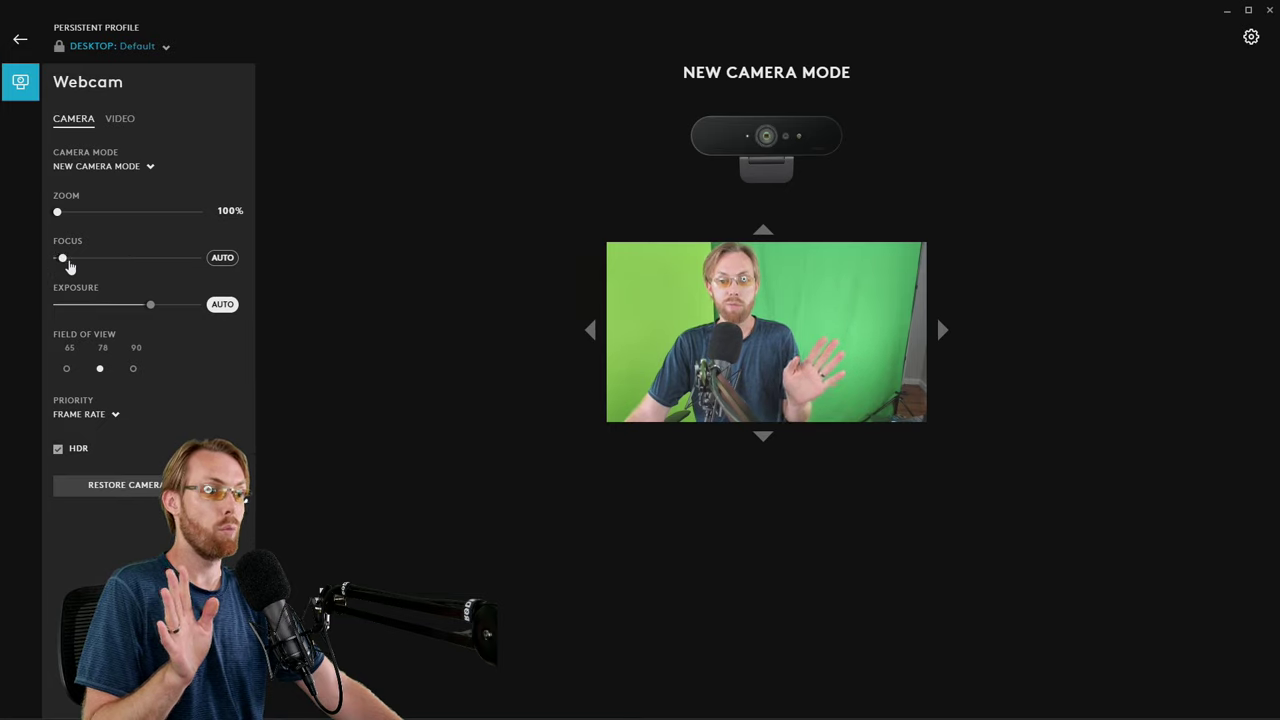
drag(69, 263, 126, 268)
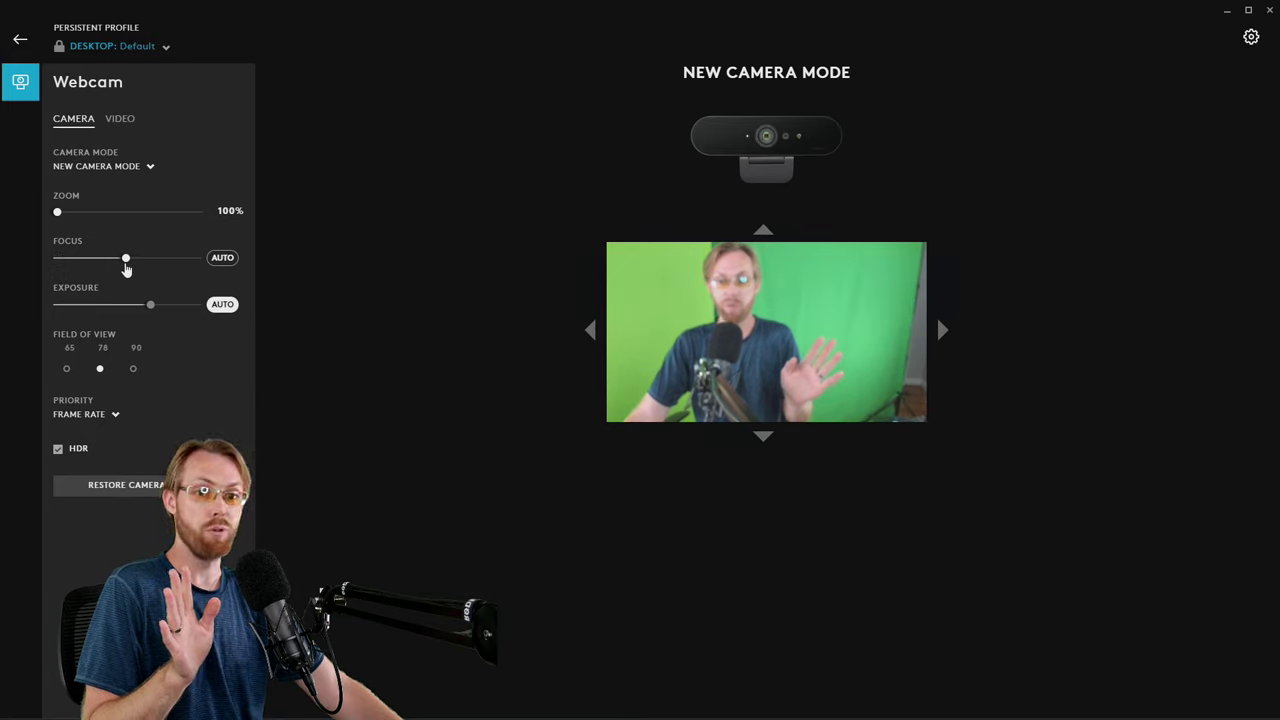
drag(124, 270, 197, 270)
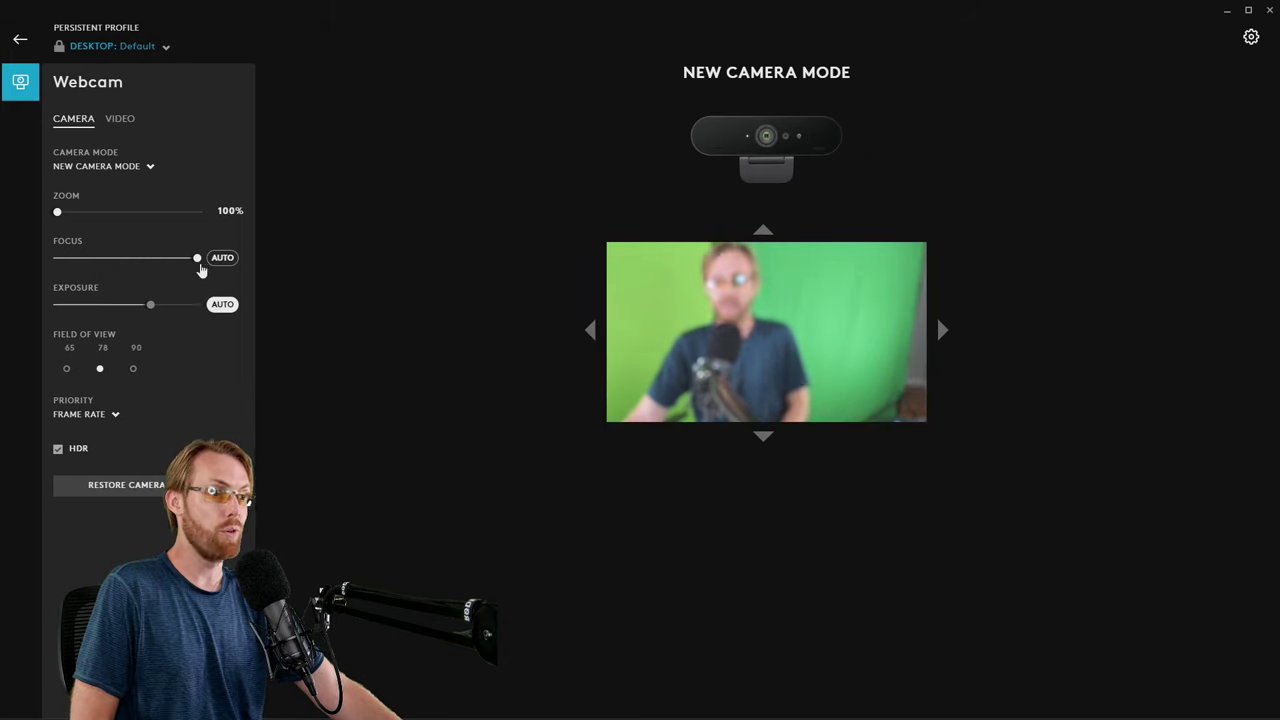
drag(201, 270, 57, 262)
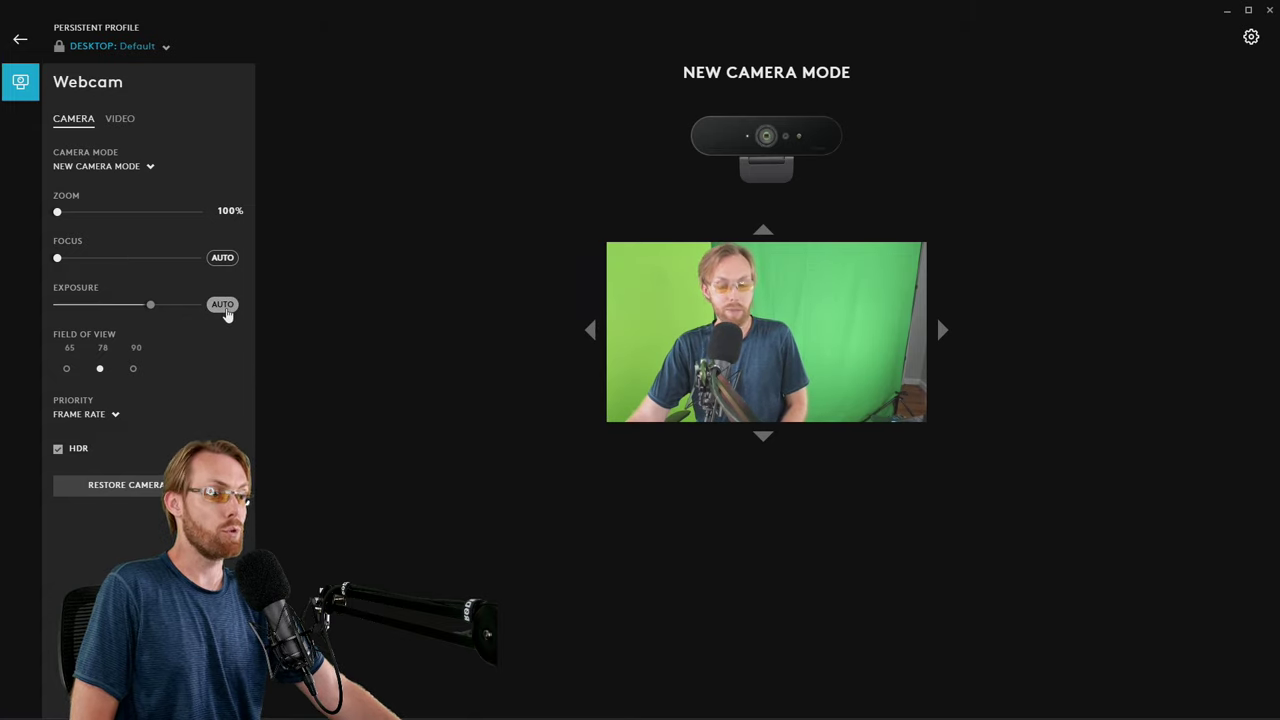
- Try a darker manual exposure, then switch exposure back to AUTO
click(225, 309)
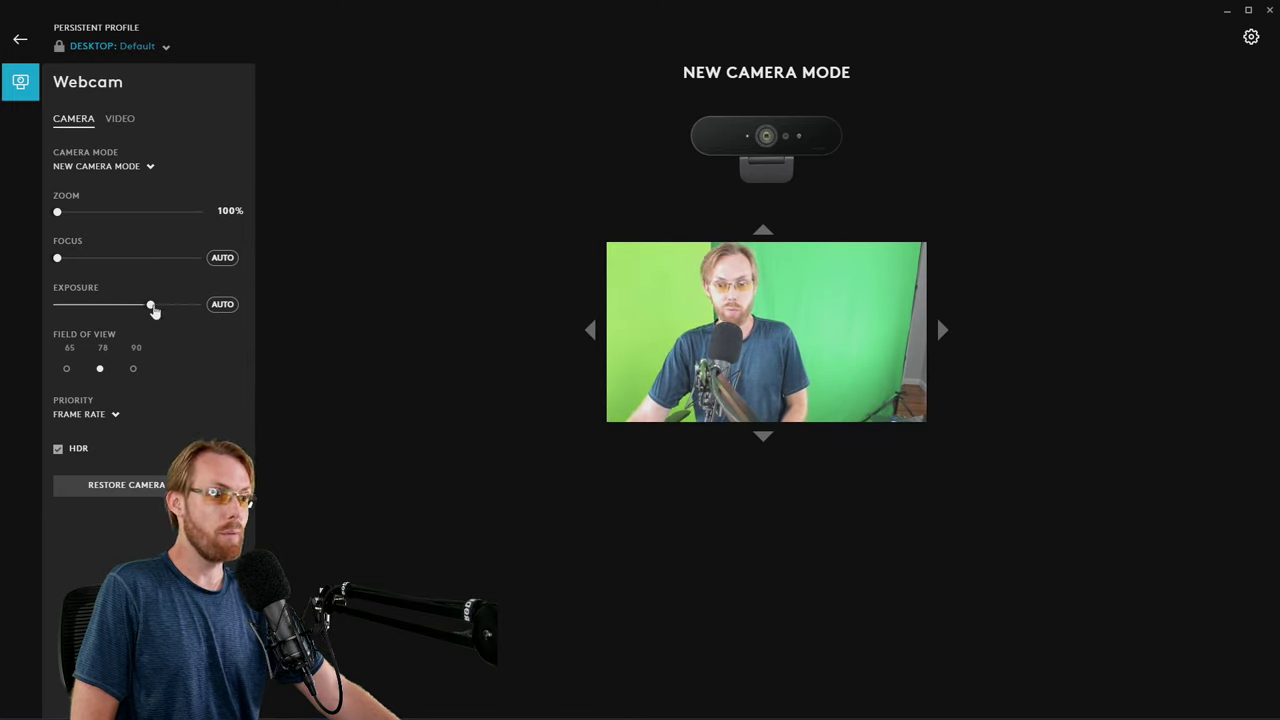
drag(153, 311, 102, 308)
click(224, 308)
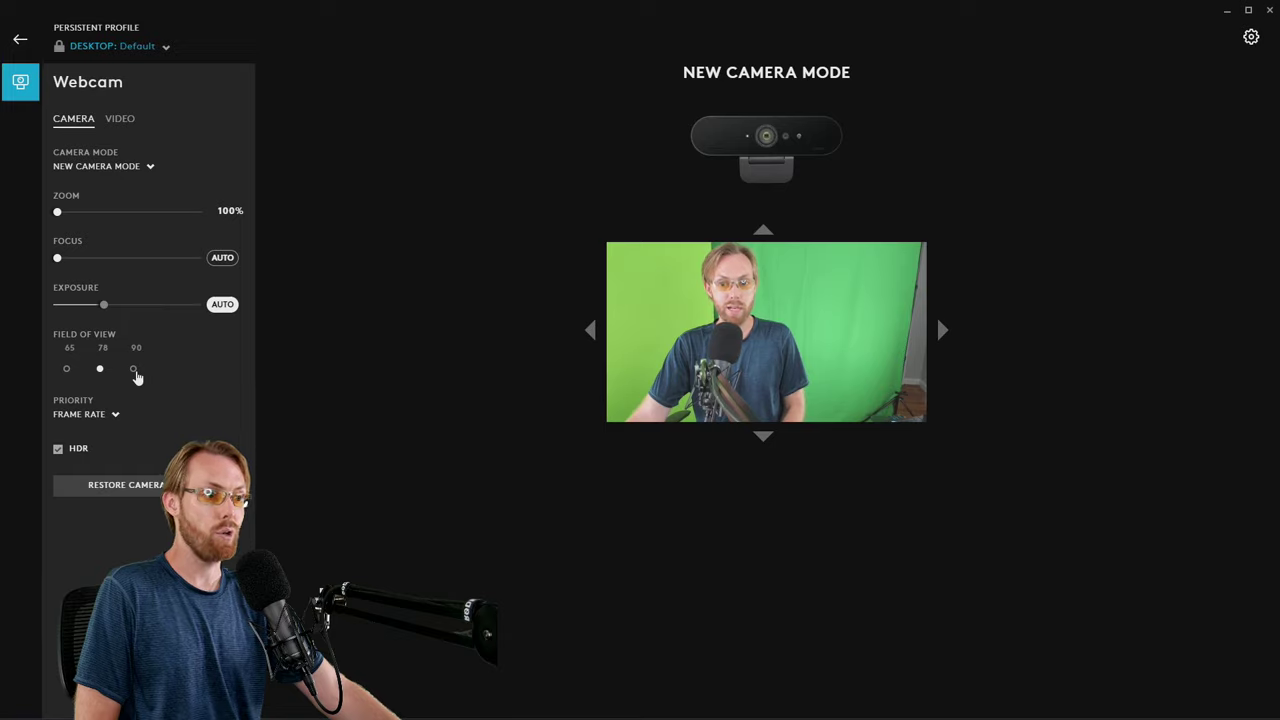
- Set field of view to 90, priority to Exposure, and toggle HDR off and back on
click(134, 370)
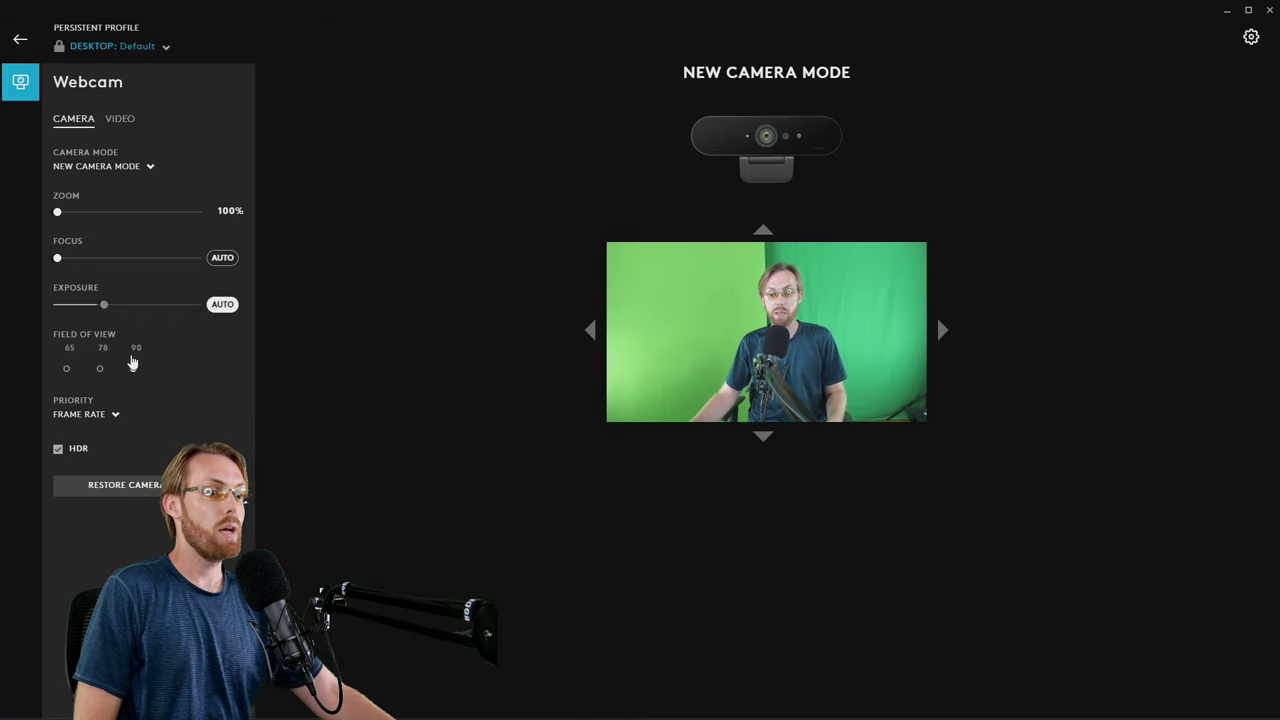
click(132, 366)
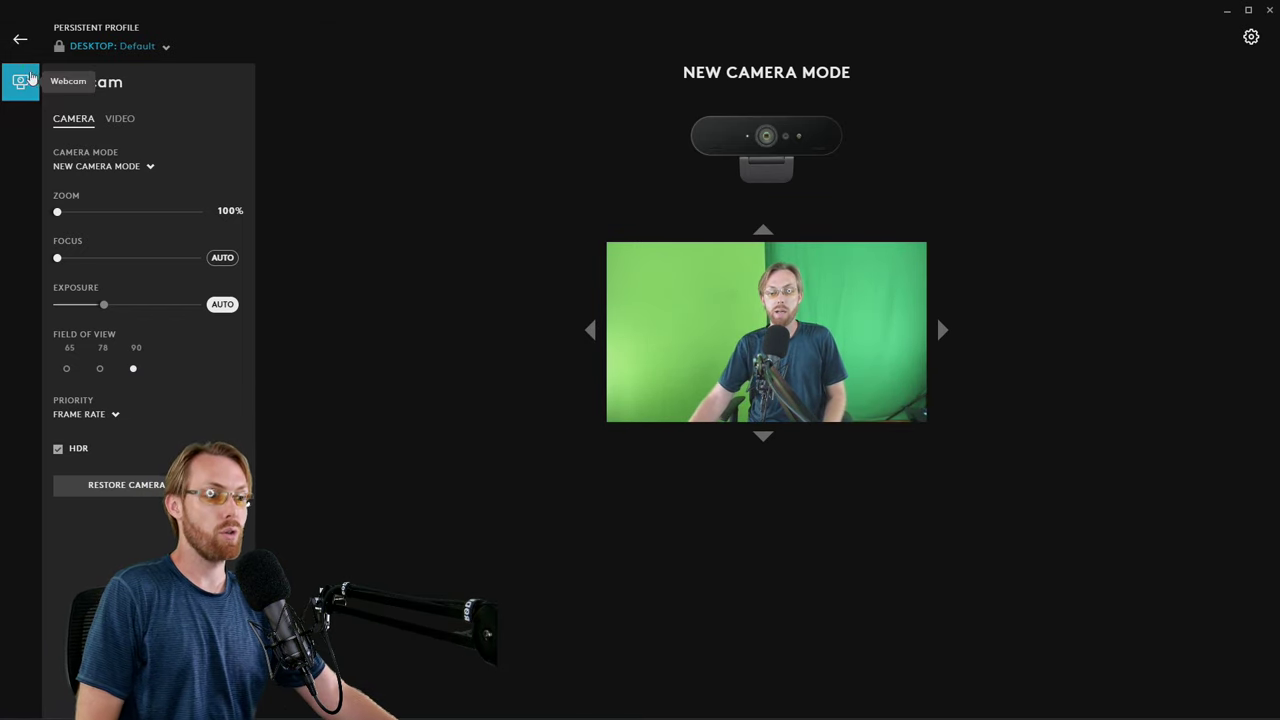
click(115, 418)
click(114, 438)
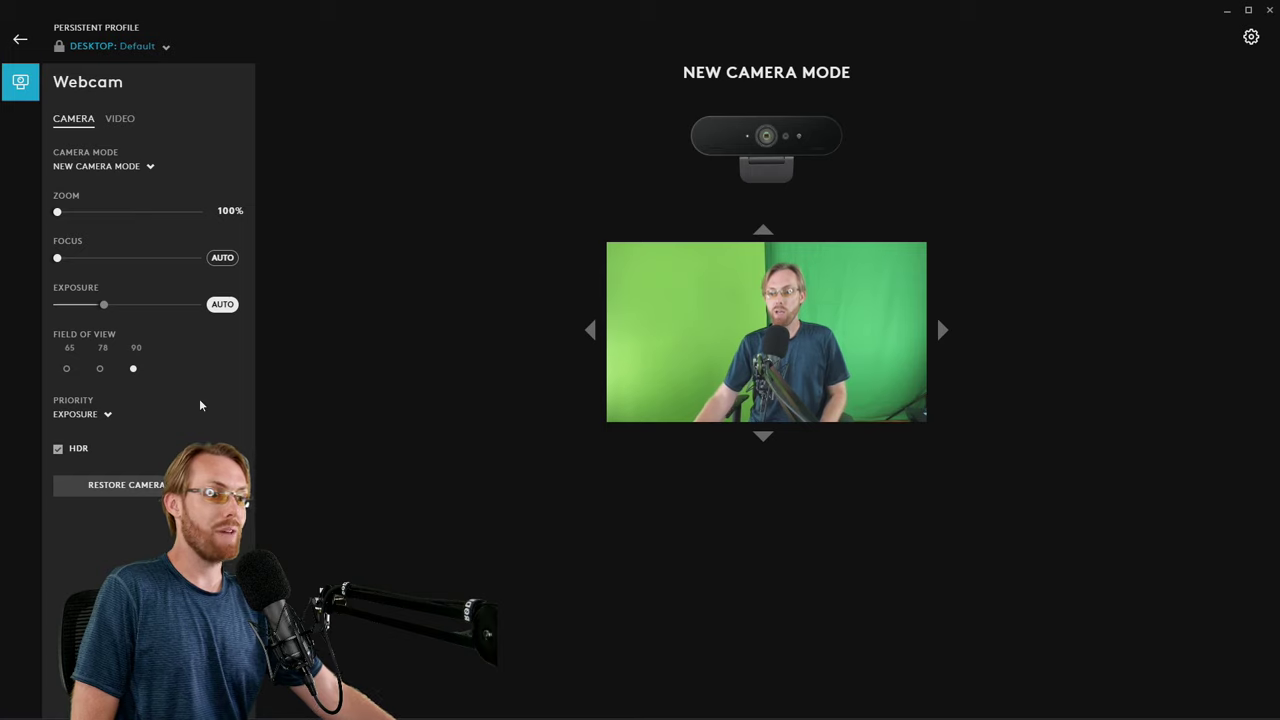
click(58, 450)
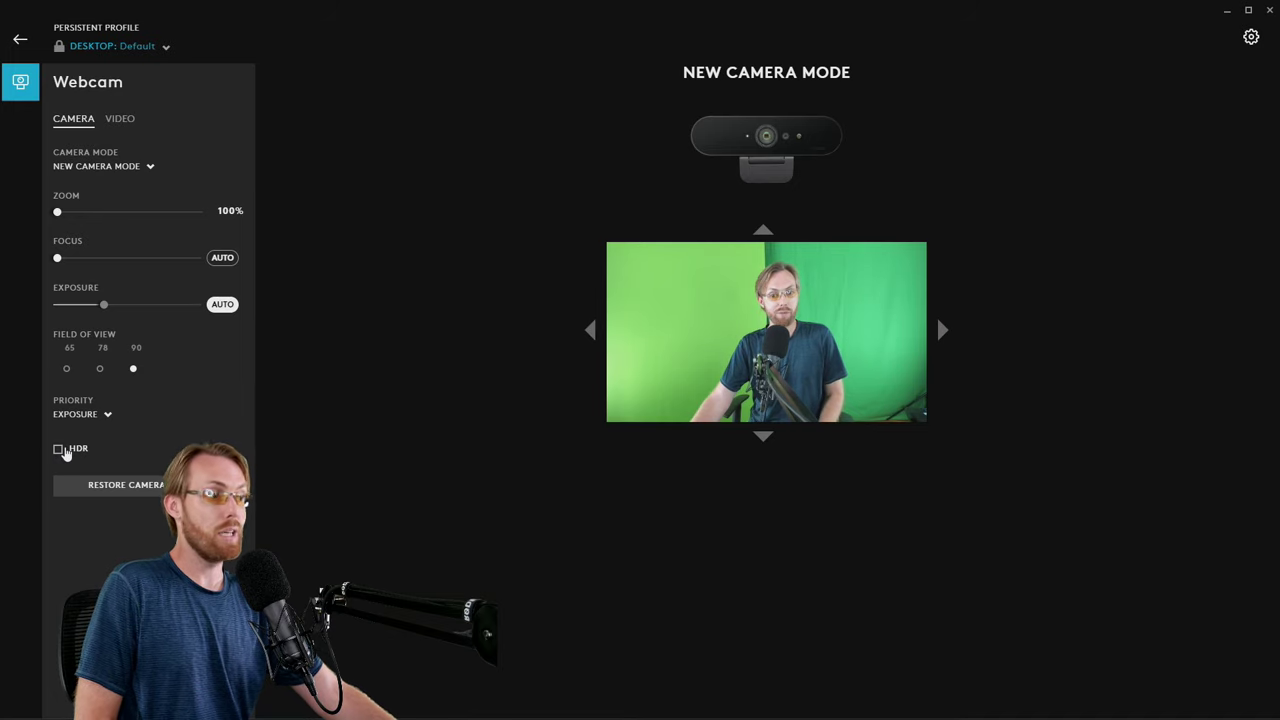
click(58, 450)
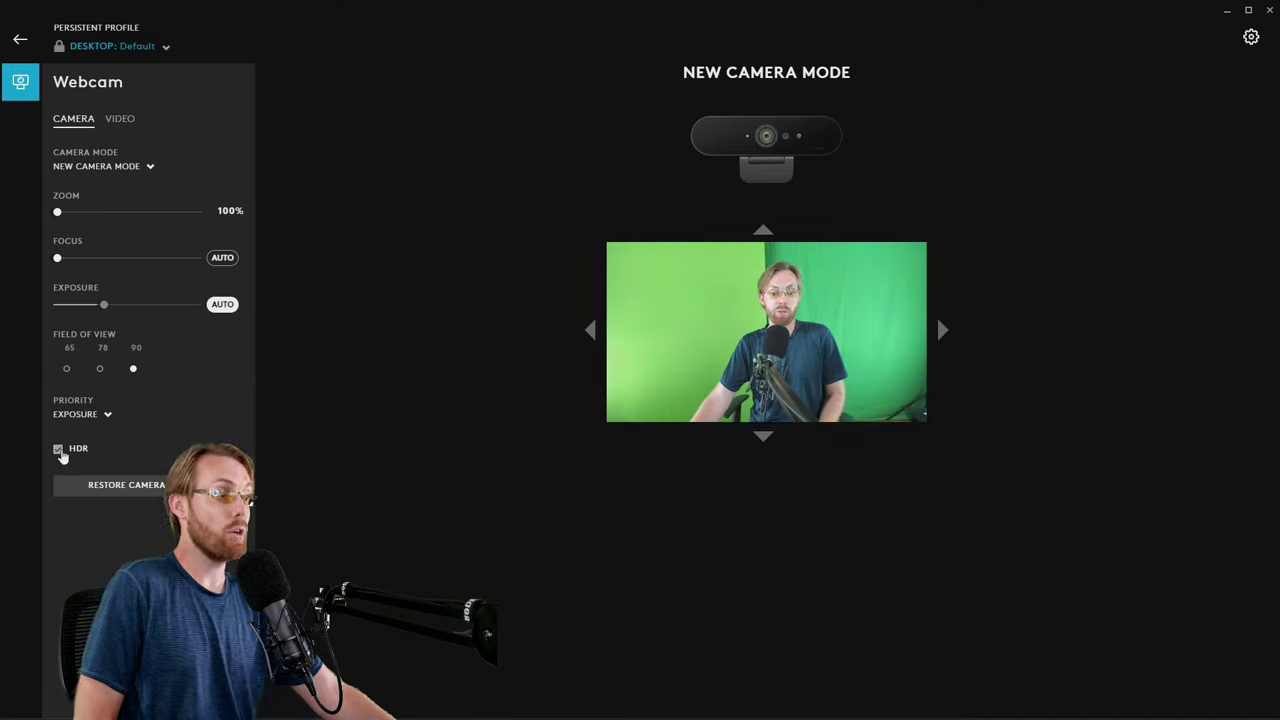
- In the video settings, preview the Black & White and Sickness filters, then add a new filter
click(121, 121)
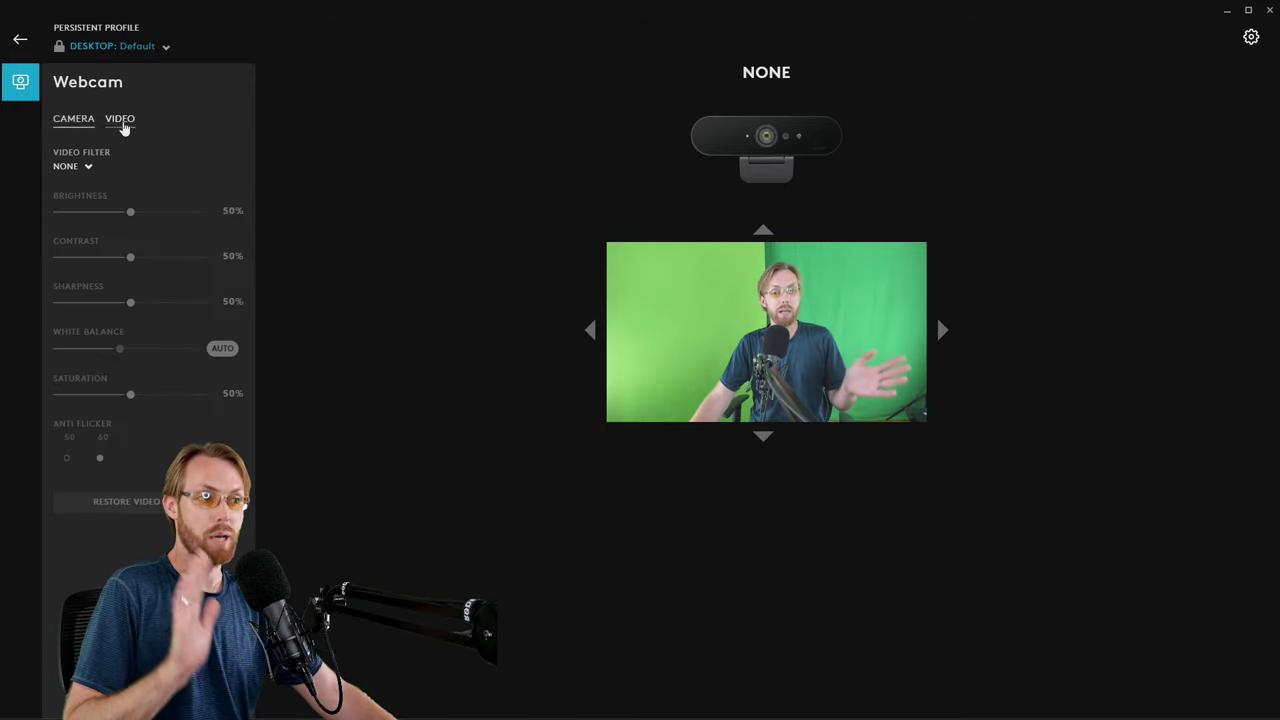
click(89, 169)
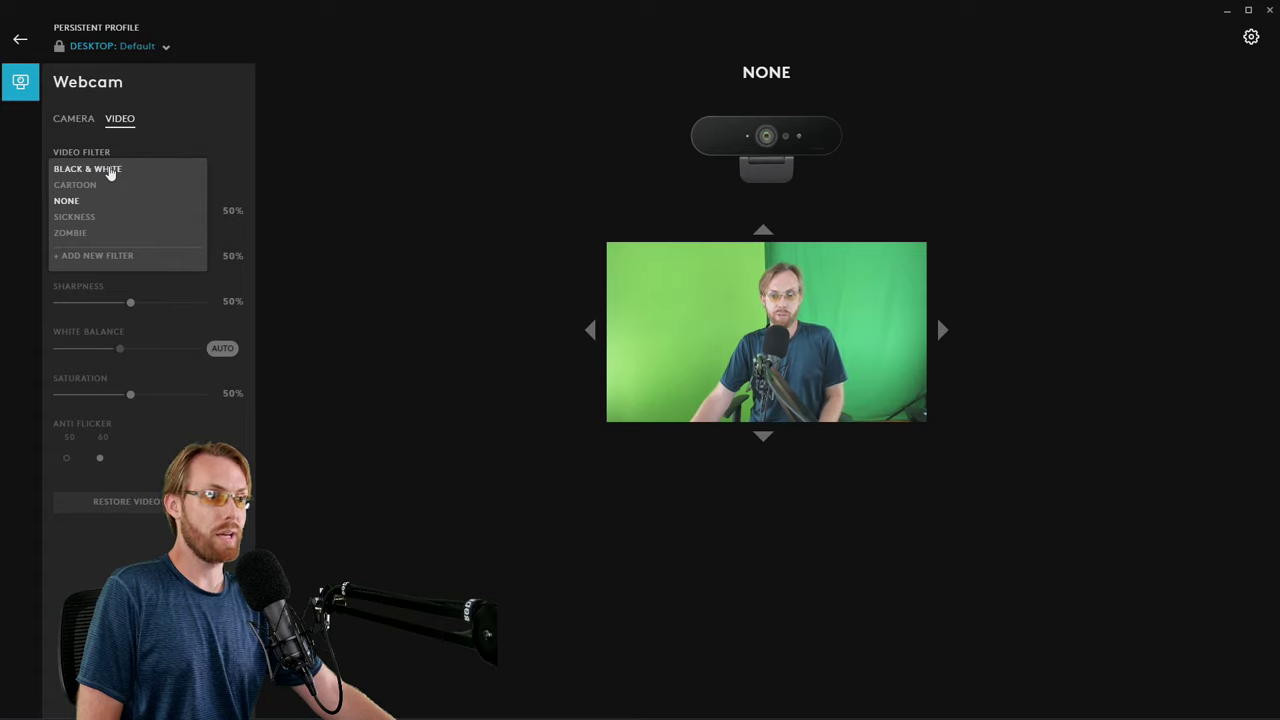
click(110, 172)
click(110, 170)
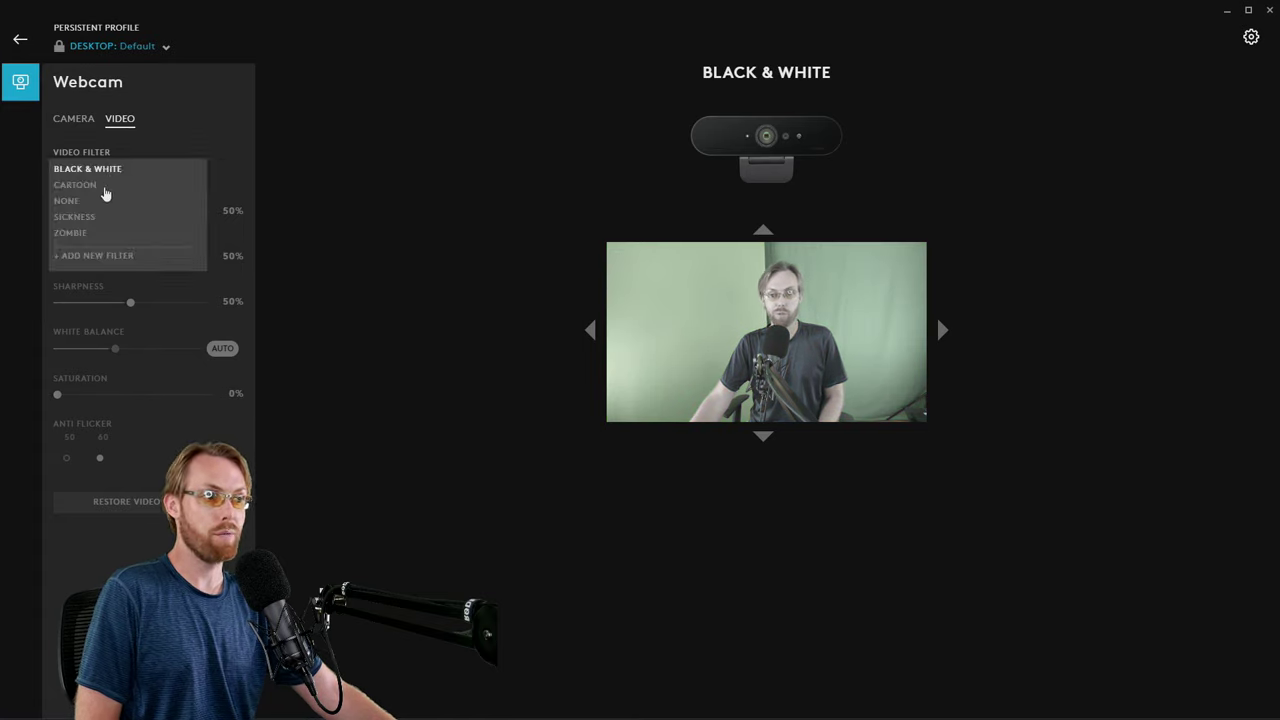
click(97, 215)
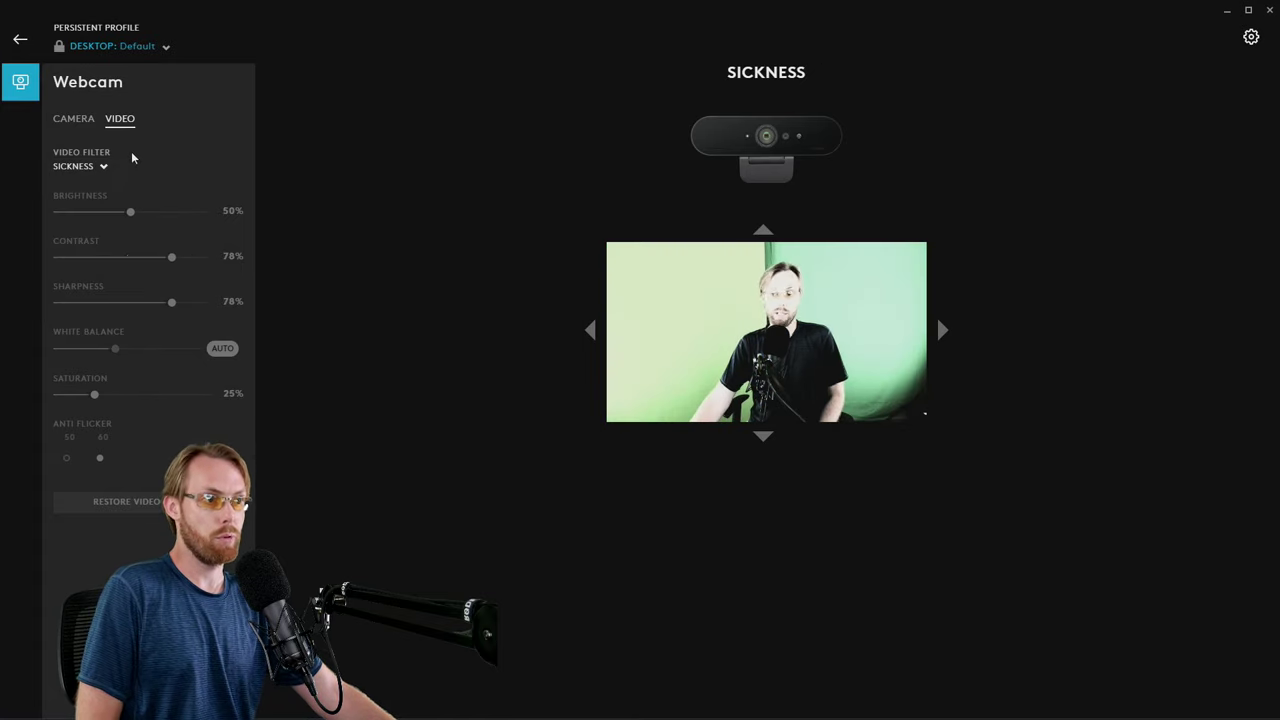
click(106, 170)
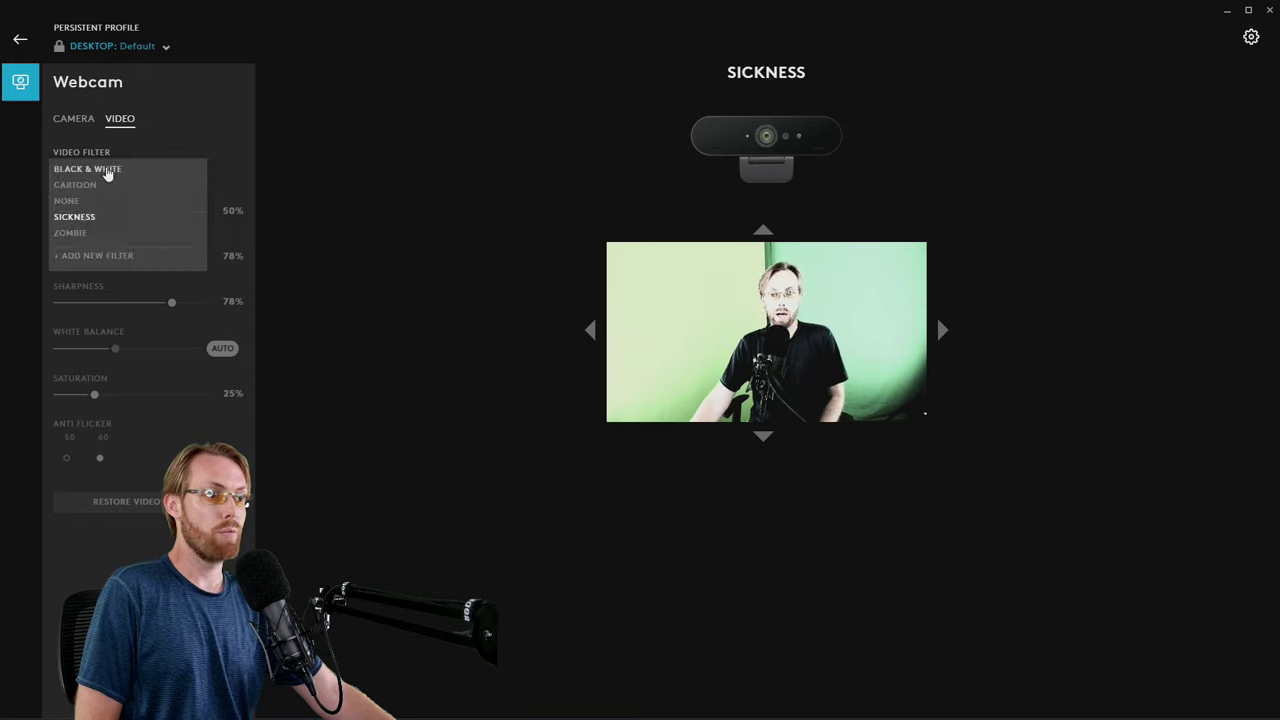
click(97, 256)
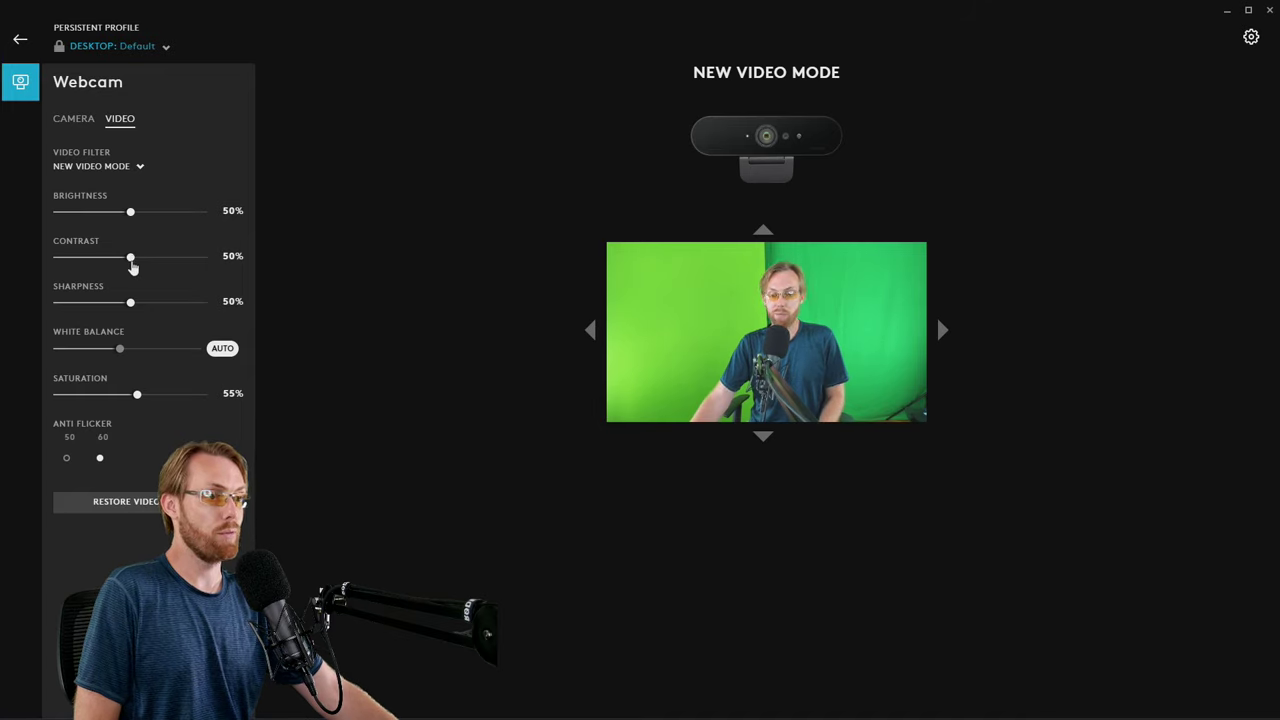
- Set contrast to 55%, and test brightness and sharpness before returning both to 50%
drag(131, 258, 136, 258)
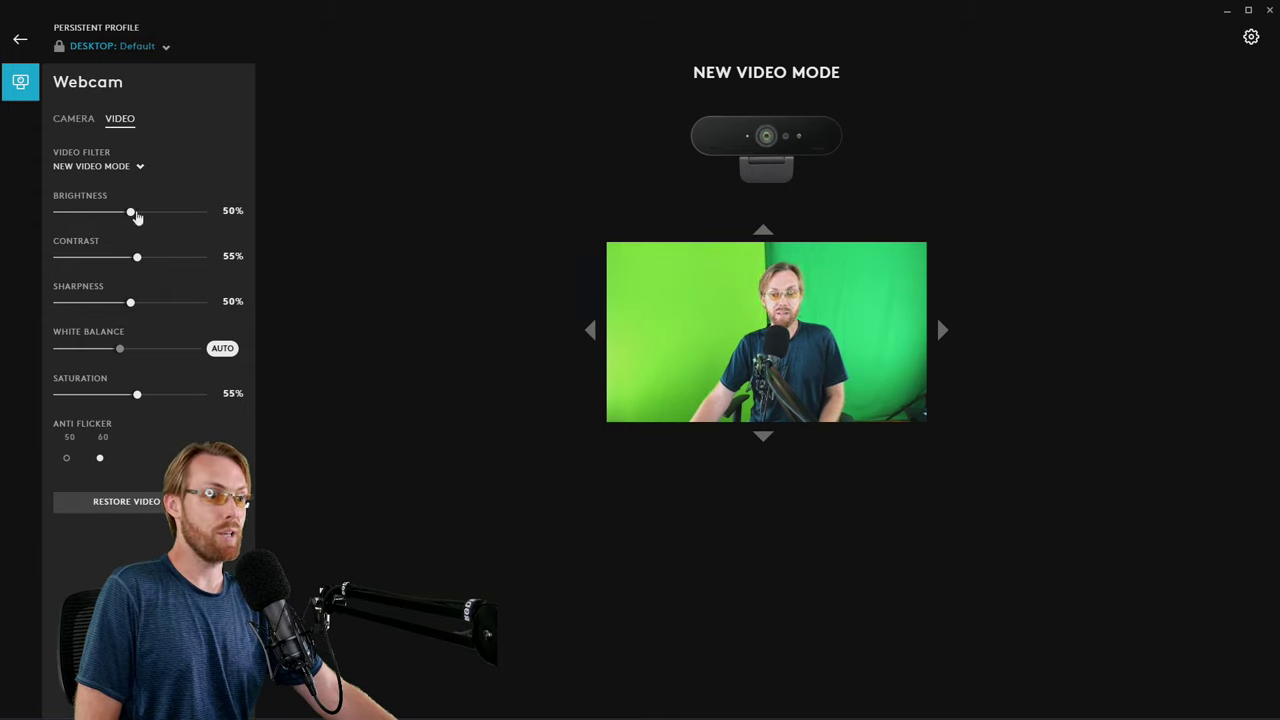
mouse_move(137, 220)
mouse_down()
mouse_move(195, 222)
mouse_move(134, 227)
mouse_up()
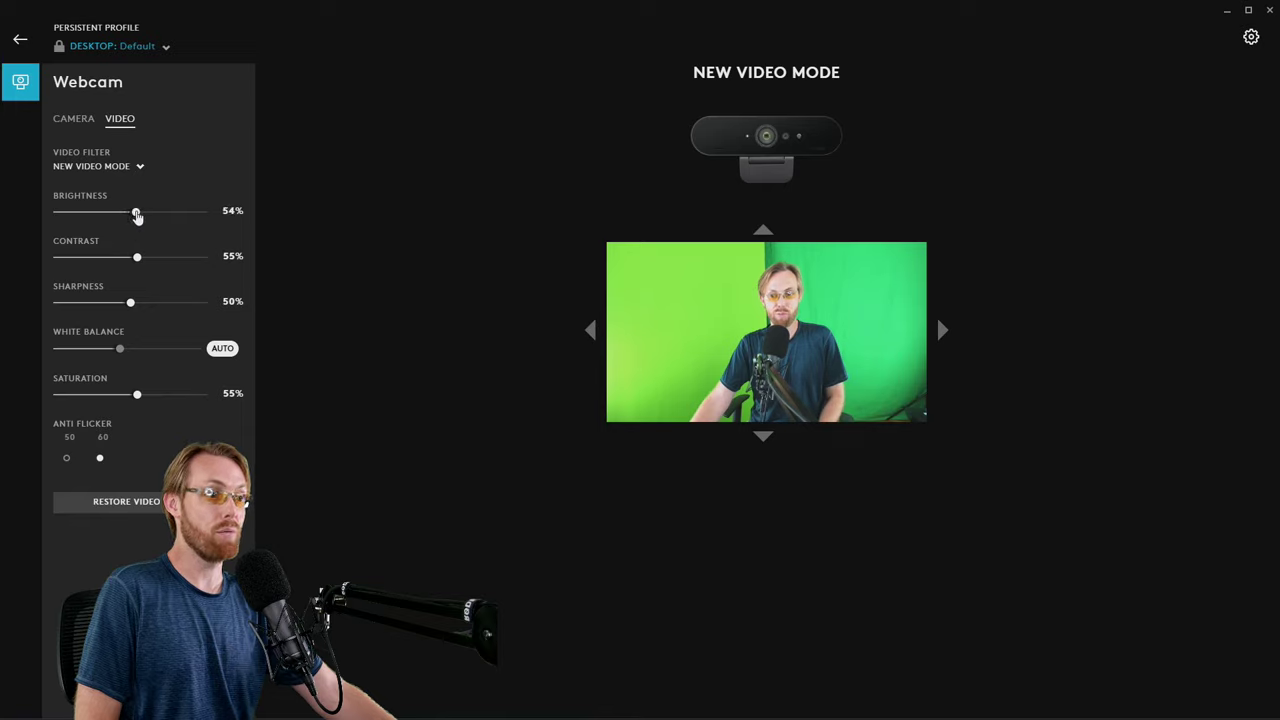
drag(135, 217, 133, 218)
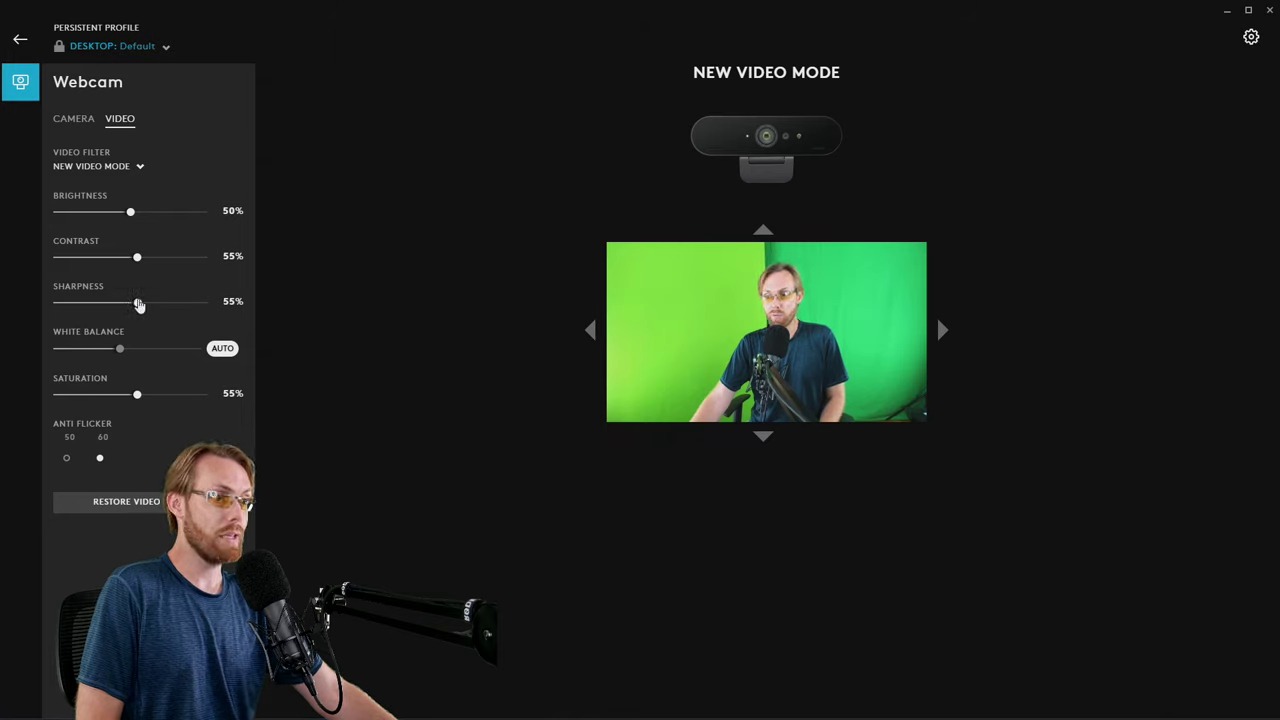
drag(138, 304, 177, 305)
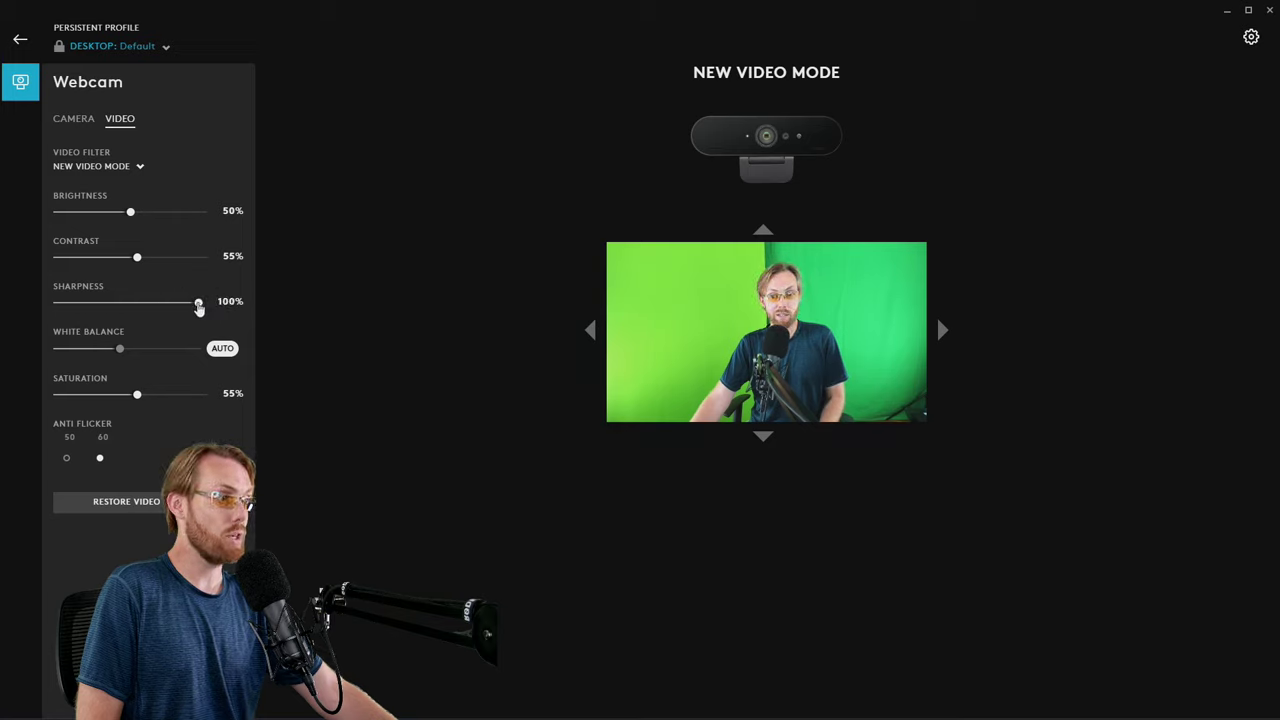
drag(198, 305, 129, 305)
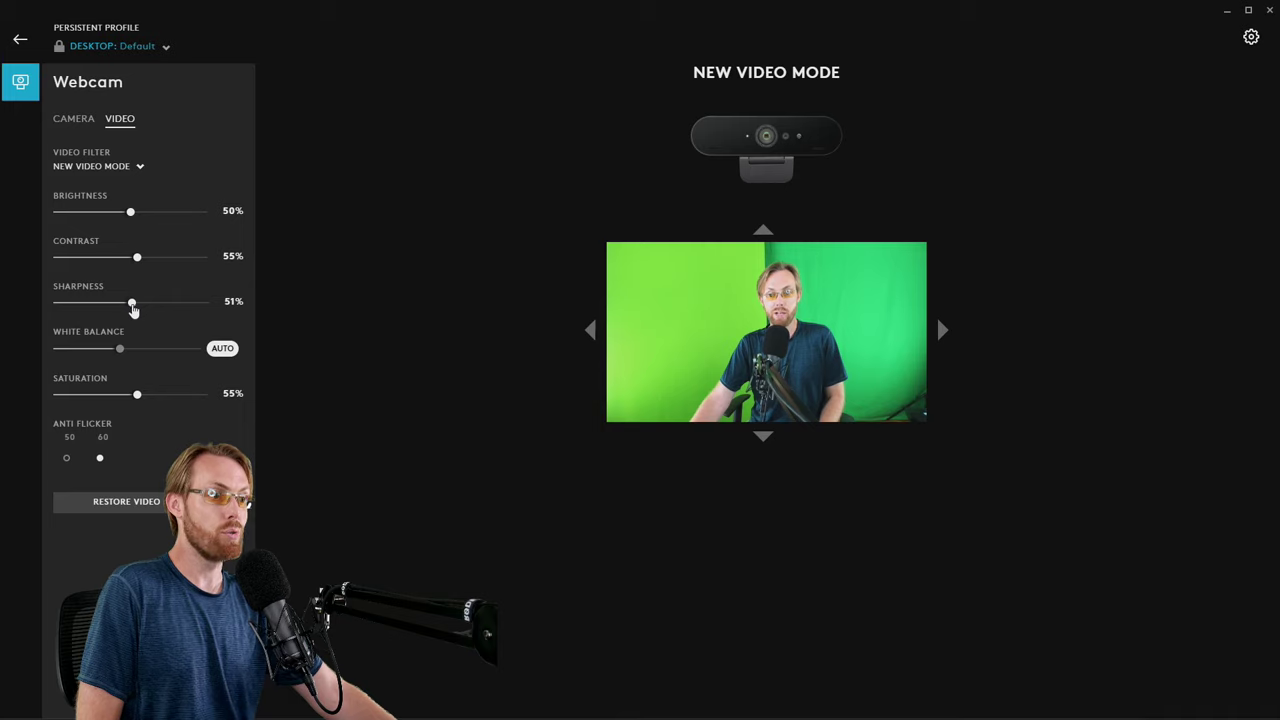
click(131, 305)
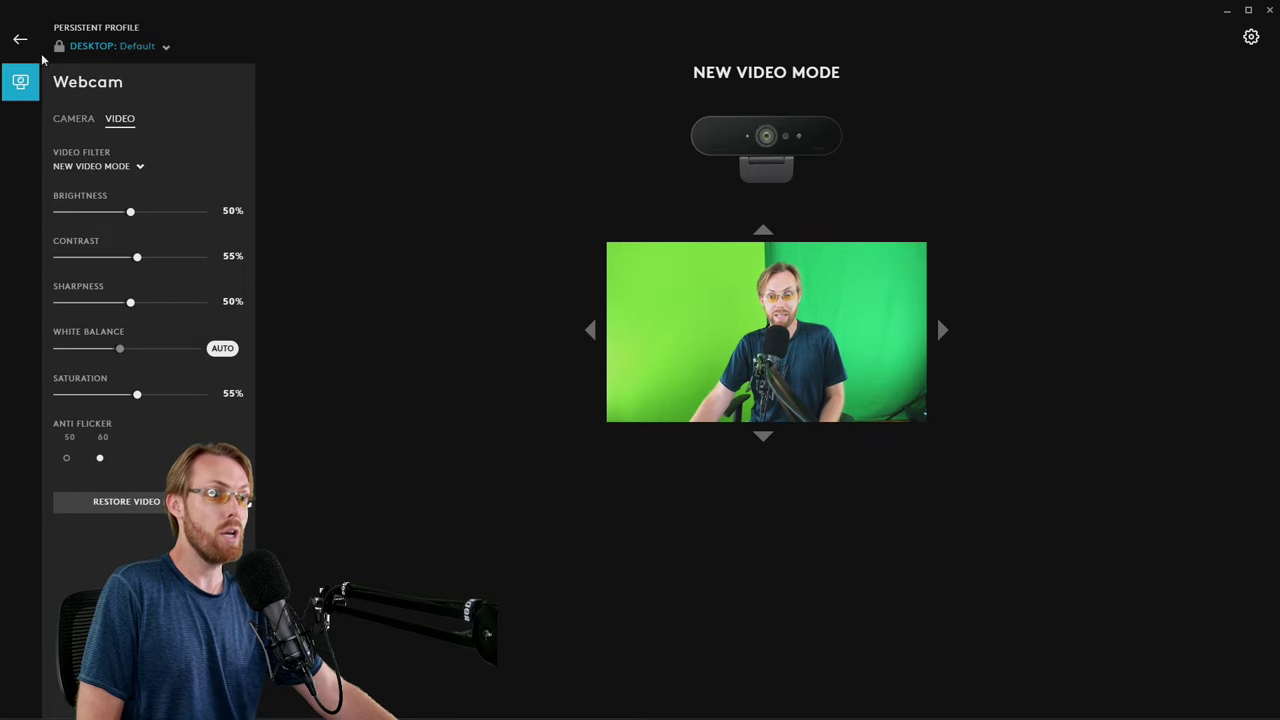
- Review the Camera tab settings, then go back to the G HUB home screen
click(74, 119)
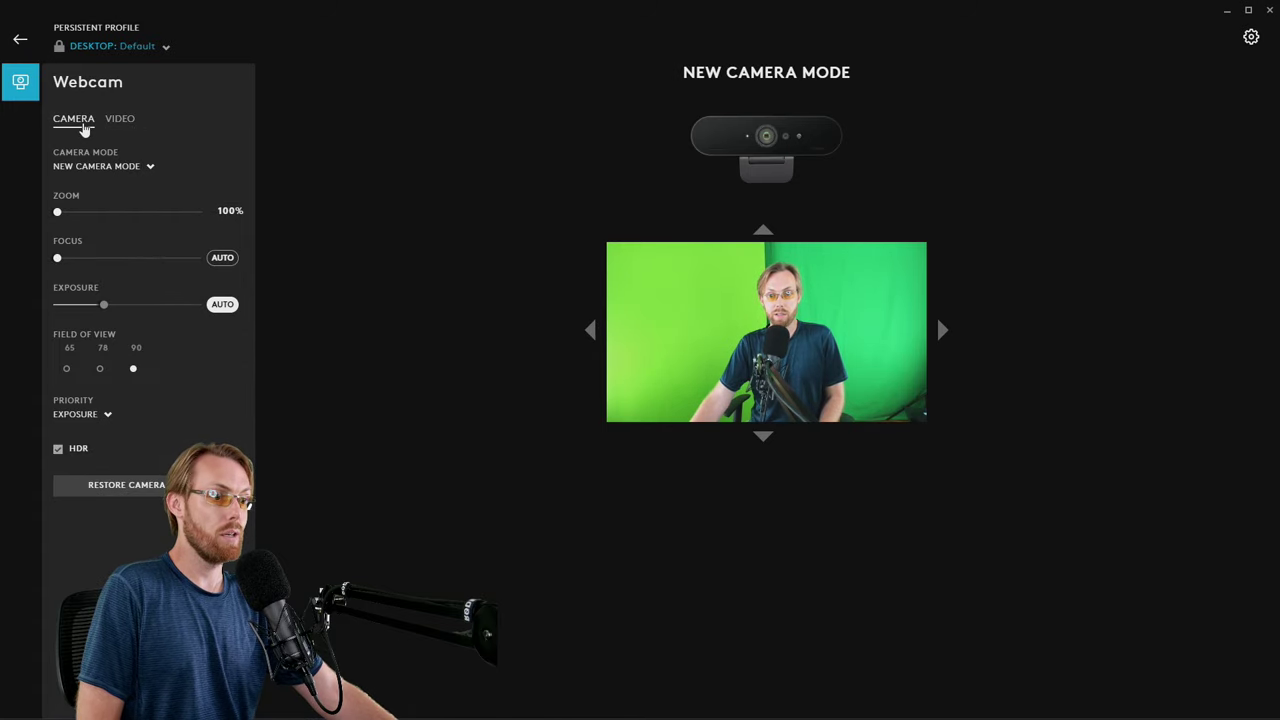
click(19, 40)
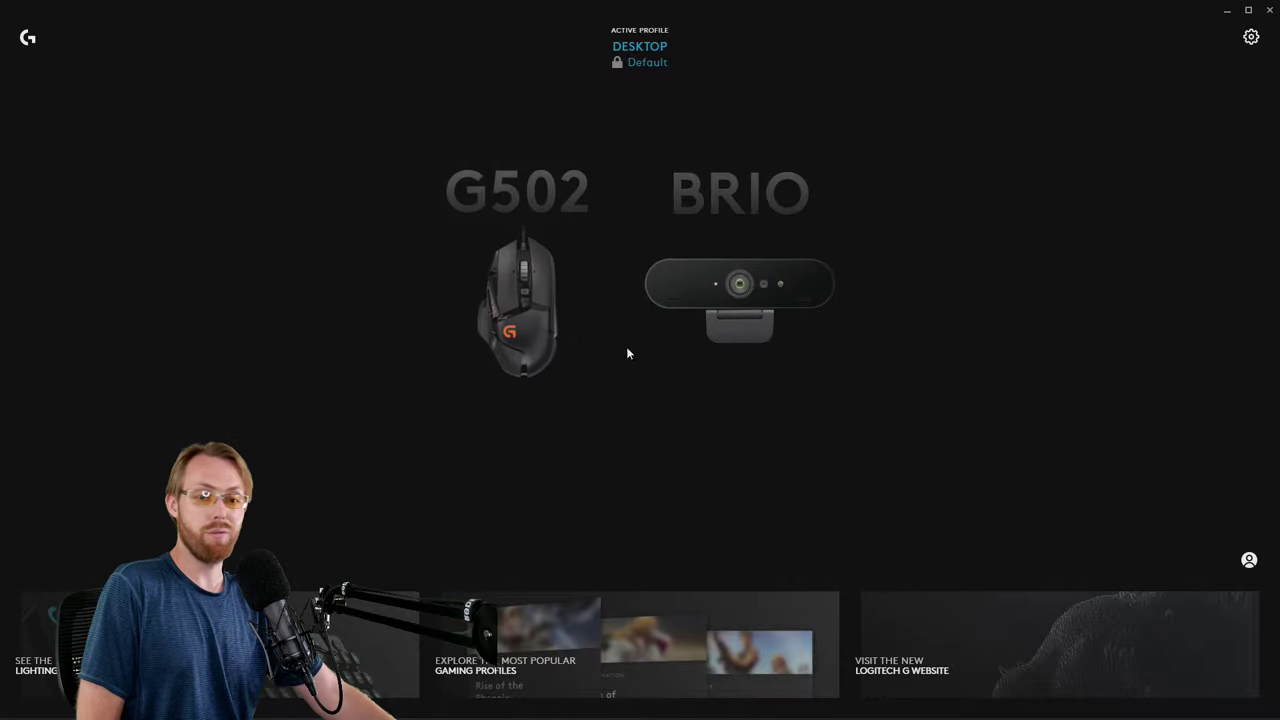